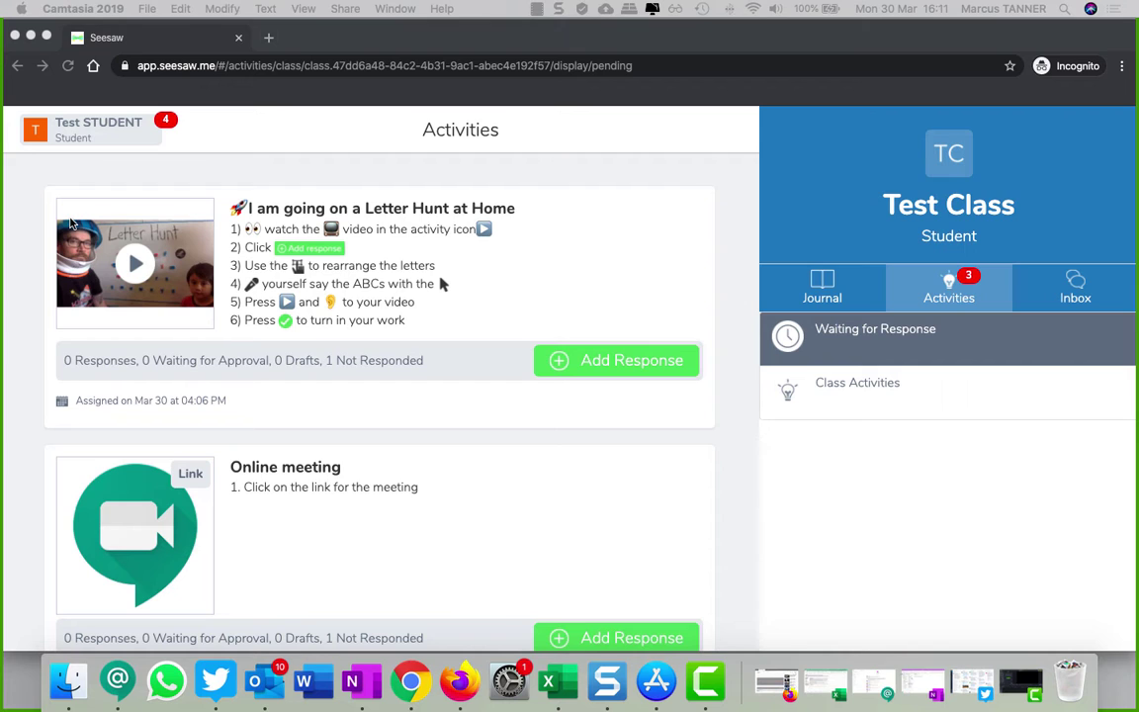
Start a response to the Letter Hunt activity and rearrange the letter tiles, grouping some to spell "pie" and "mo"
left_click(588, 361)
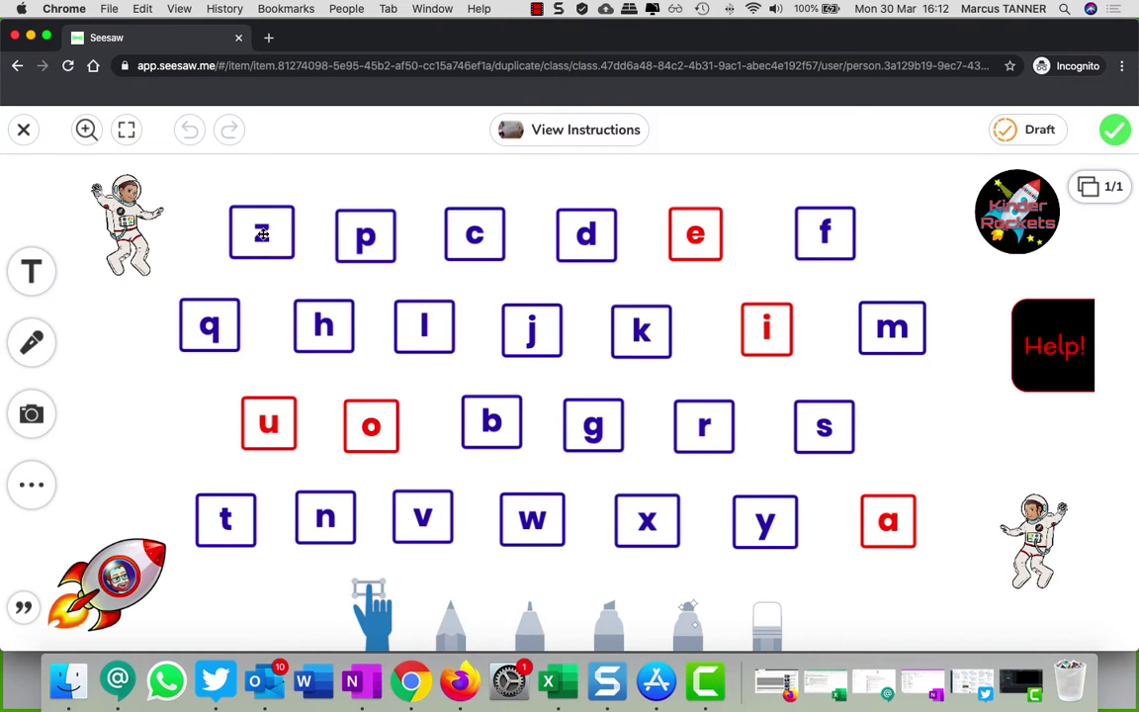
left_click_drag(261, 234, 477, 369)
left_click_drag(475, 234, 323, 356)
left_click_drag(594, 242, 772, 488)
left_click_drag(780, 335, 490, 210)
left_click_drag(688, 225, 539, 180)
left_click_drag(464, 198, 422, 235)
left_click_drag(547, 188, 478, 236)
left_click_drag(892, 327, 685, 263)
left_click_drag(371, 425, 737, 263)
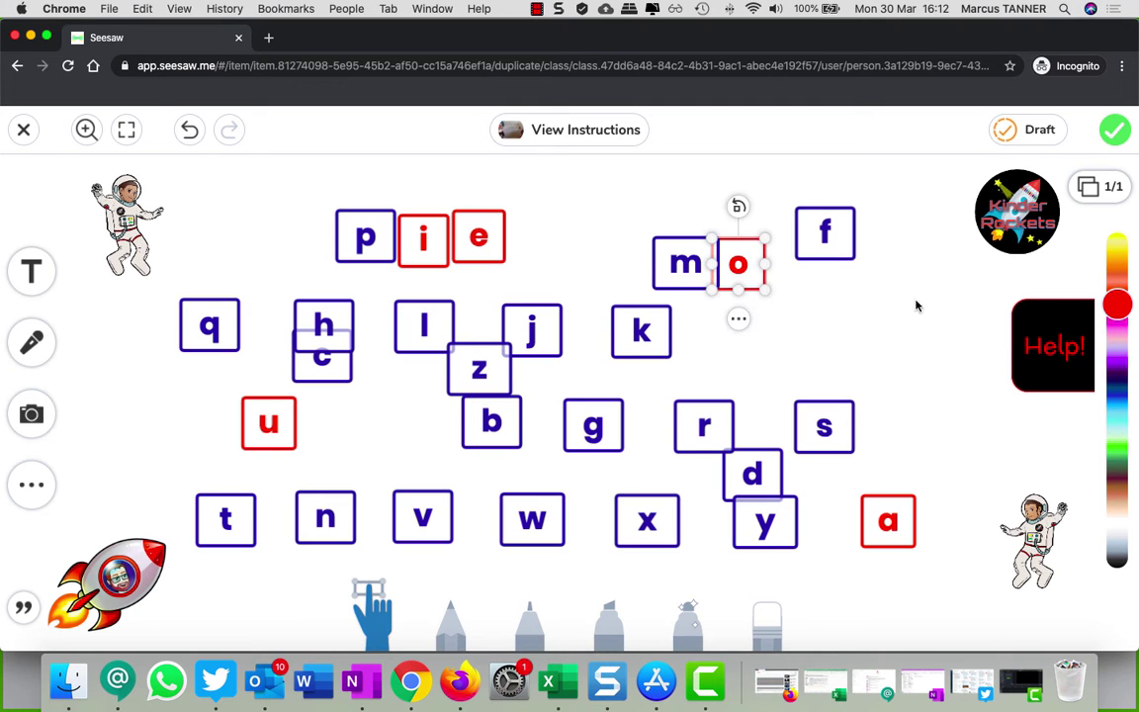
Submit the Letter Hunt response for teacher approval and look over its post in the student journal
left_click(1001, 125)
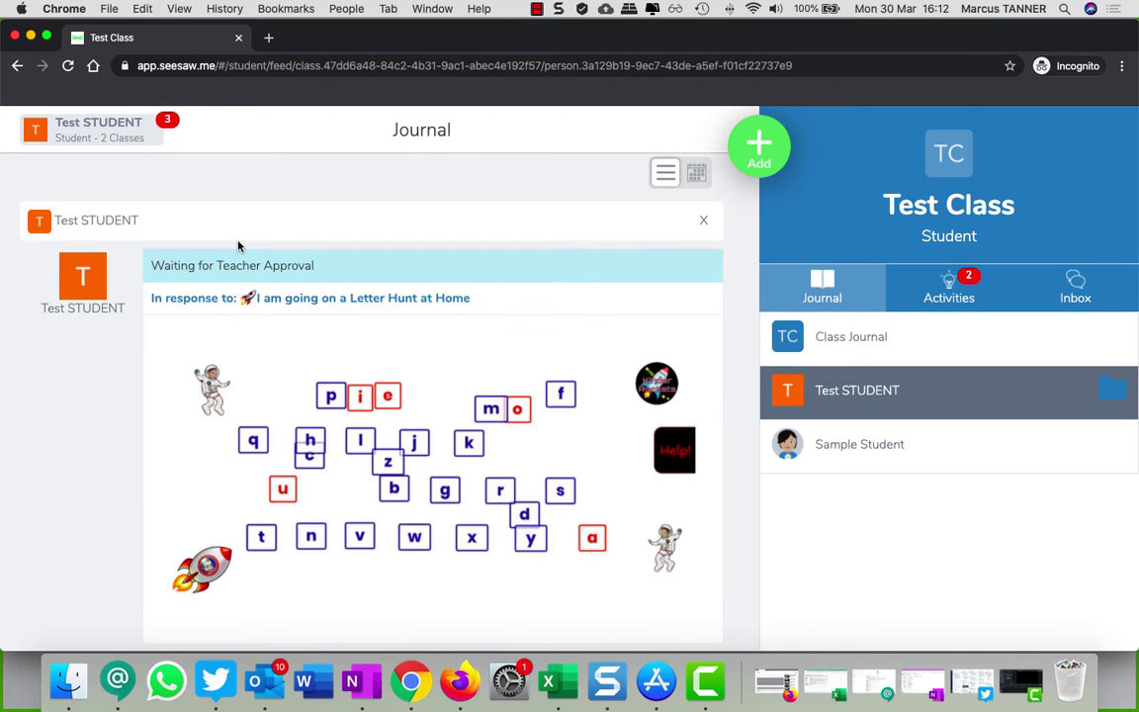
scroll(473, 419, "down", 3)
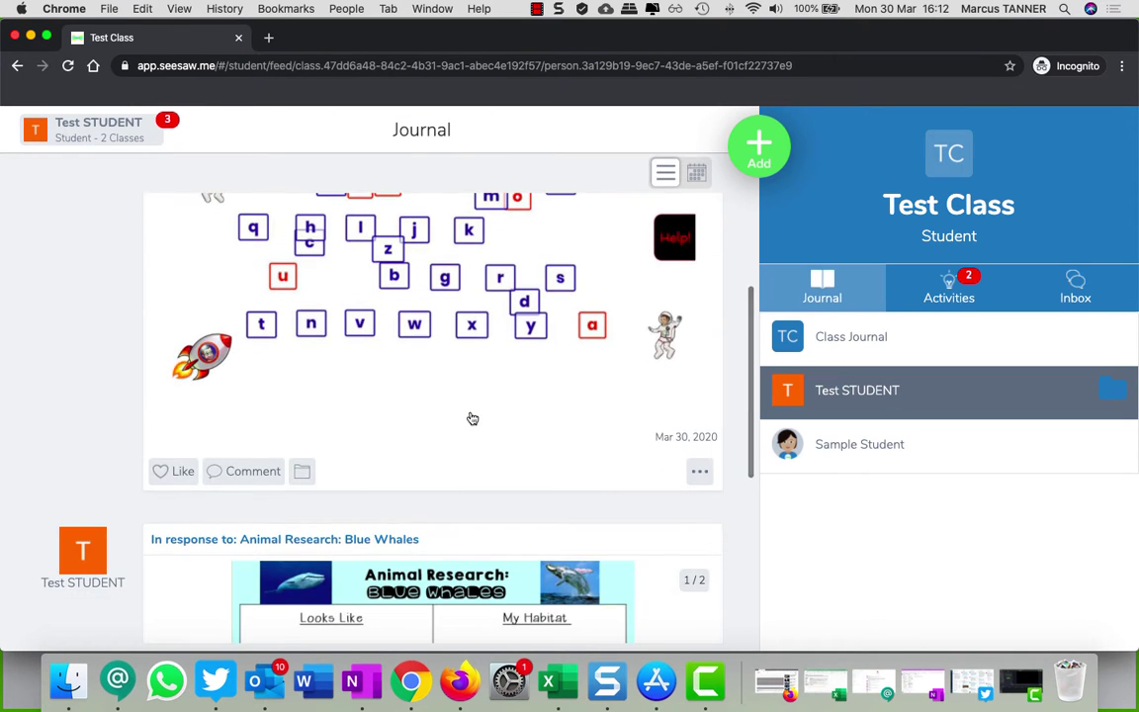
scroll(473, 419, "up", 2)
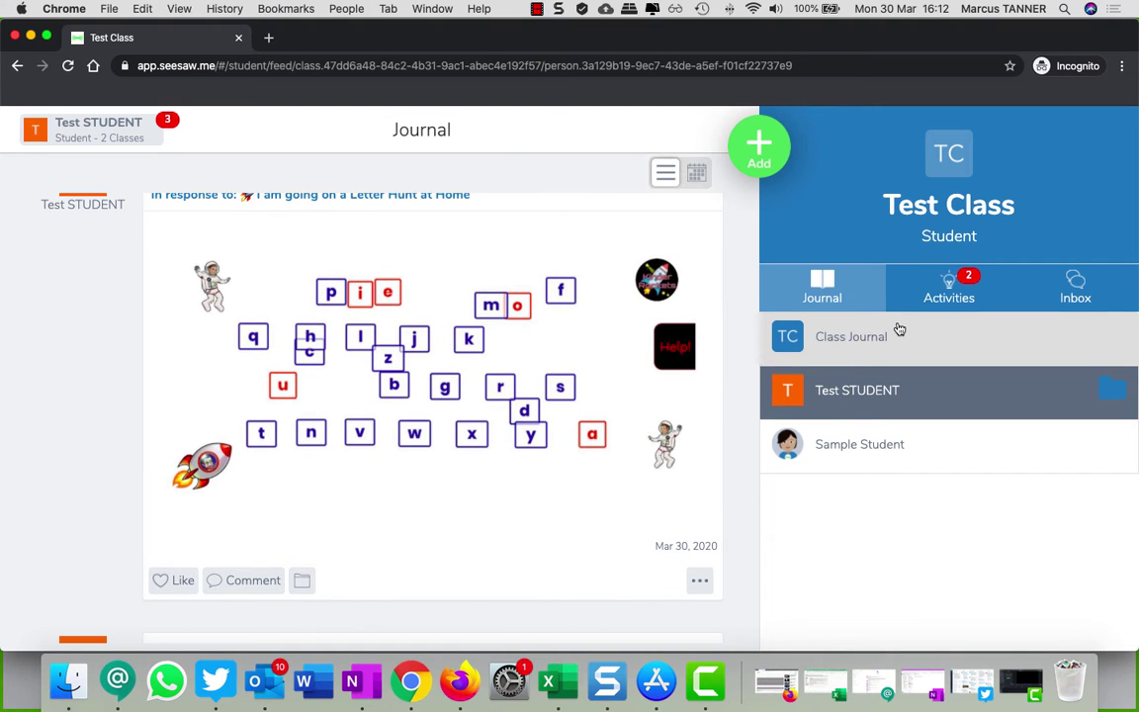
scroll(432, 340, "up", 2)
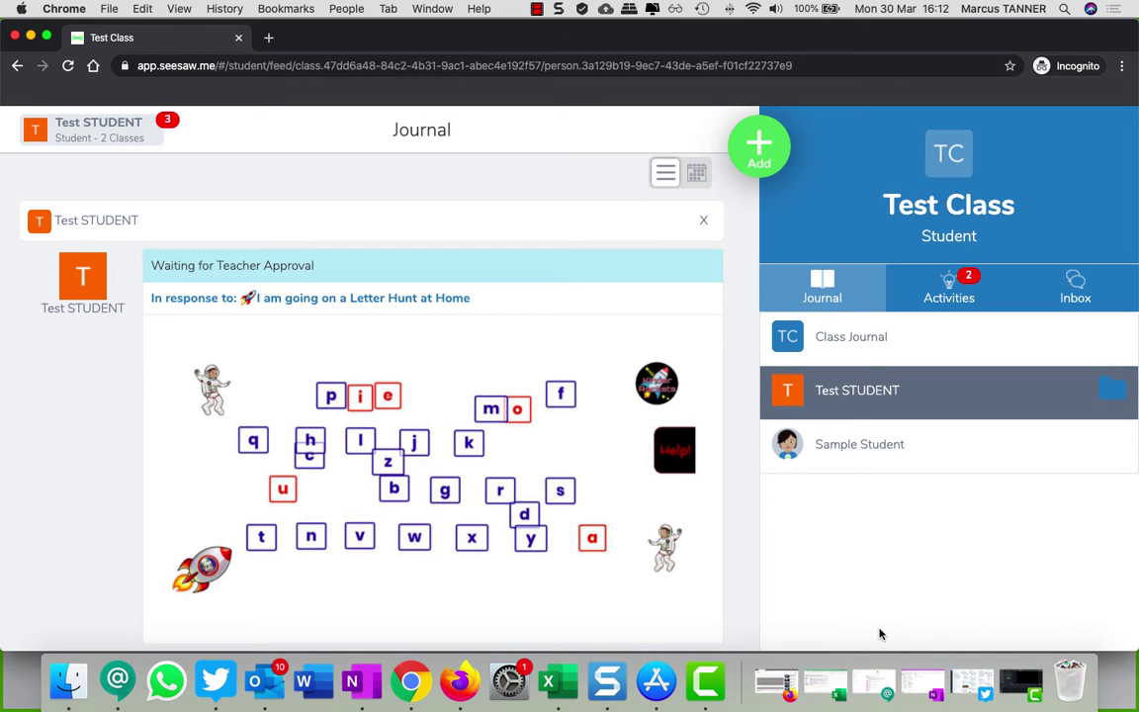
Switch to the teacher's Seesaw window, refresh the class activities, and open the test student's pending Letter Hunt response for review
left_click(32, 37)
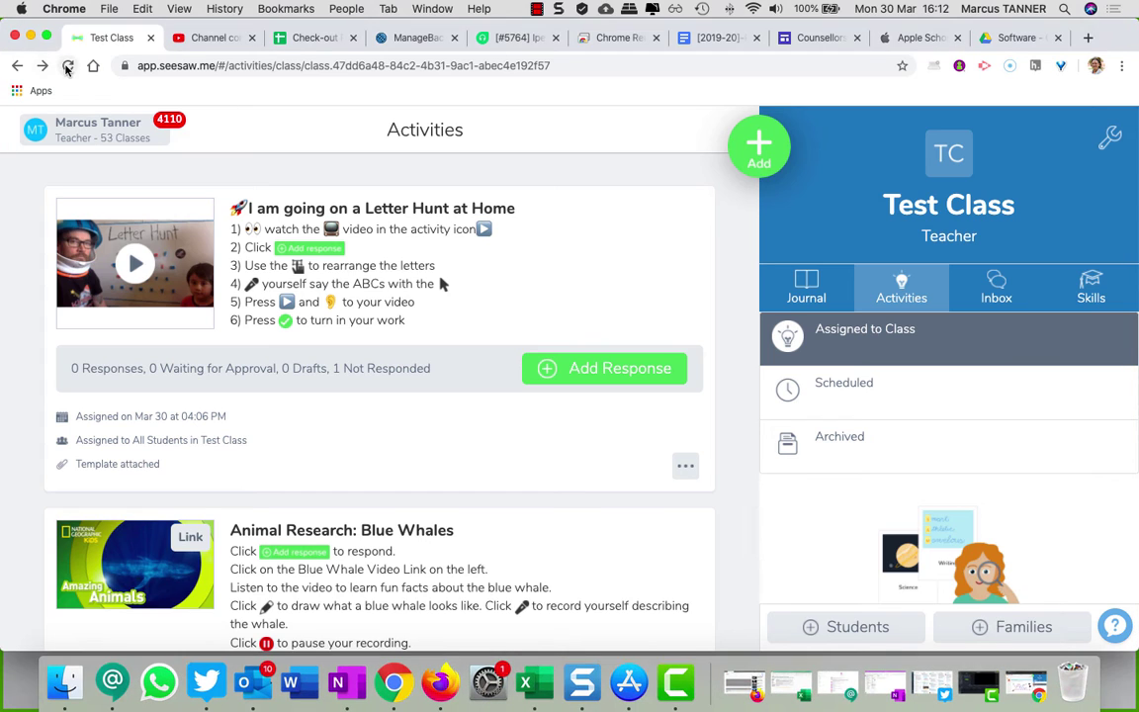
left_click(67, 66)
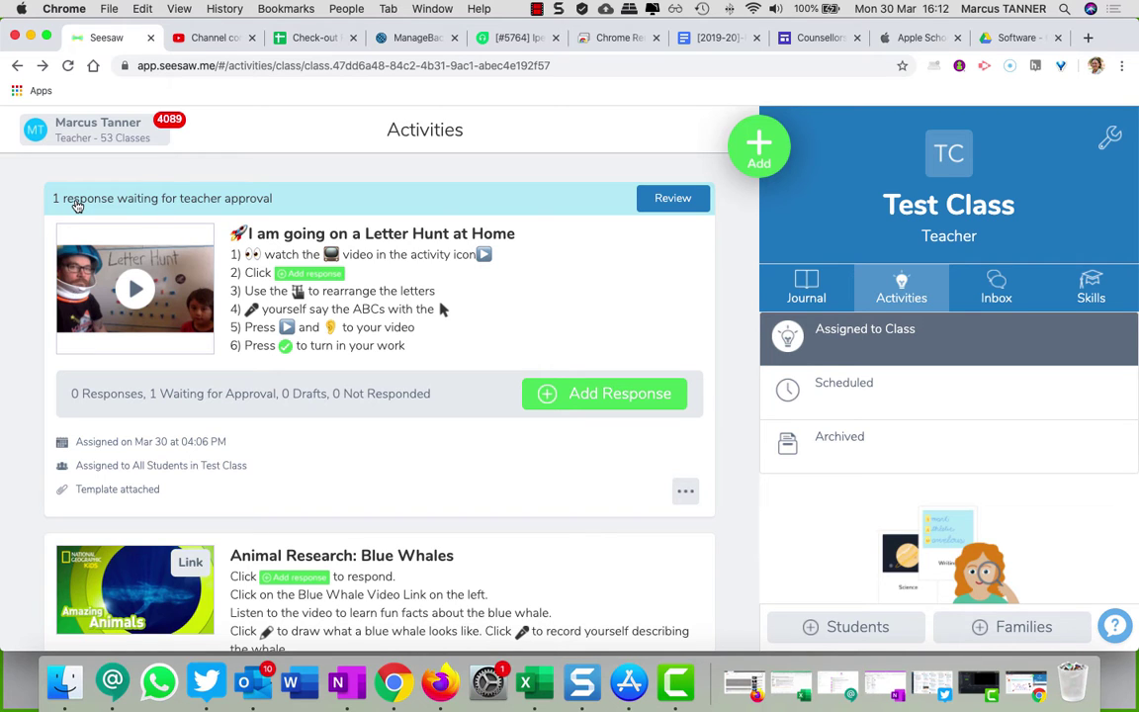
left_click(664, 198)
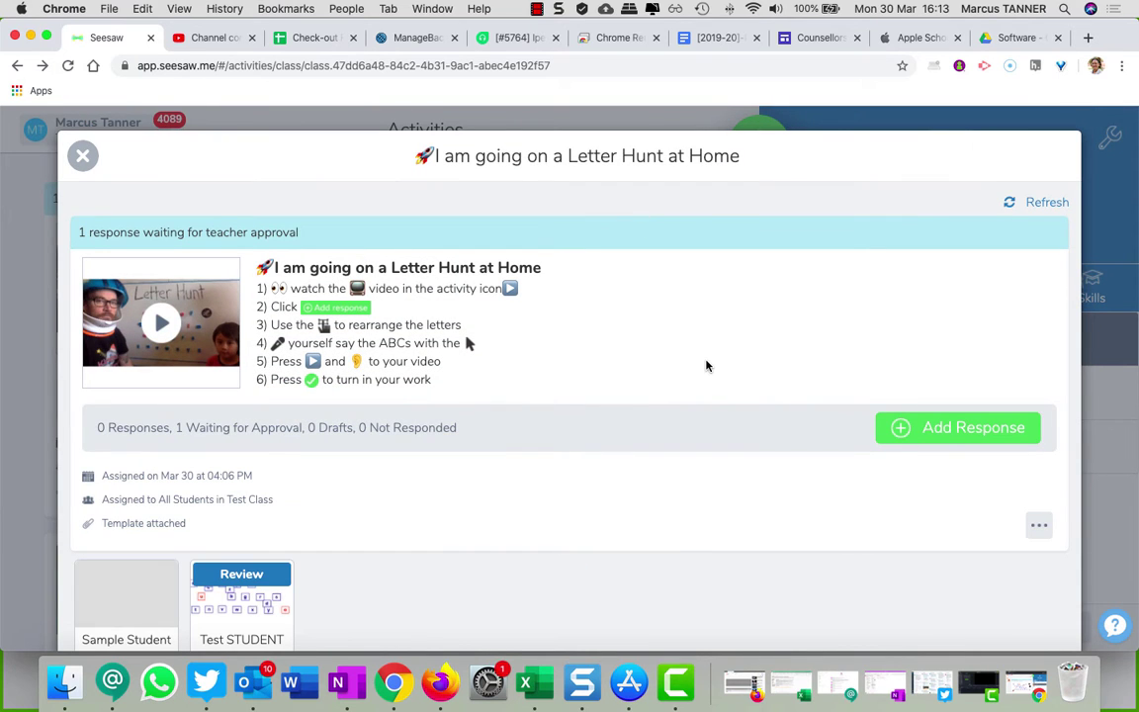
scroll(706, 366, "down", 2)
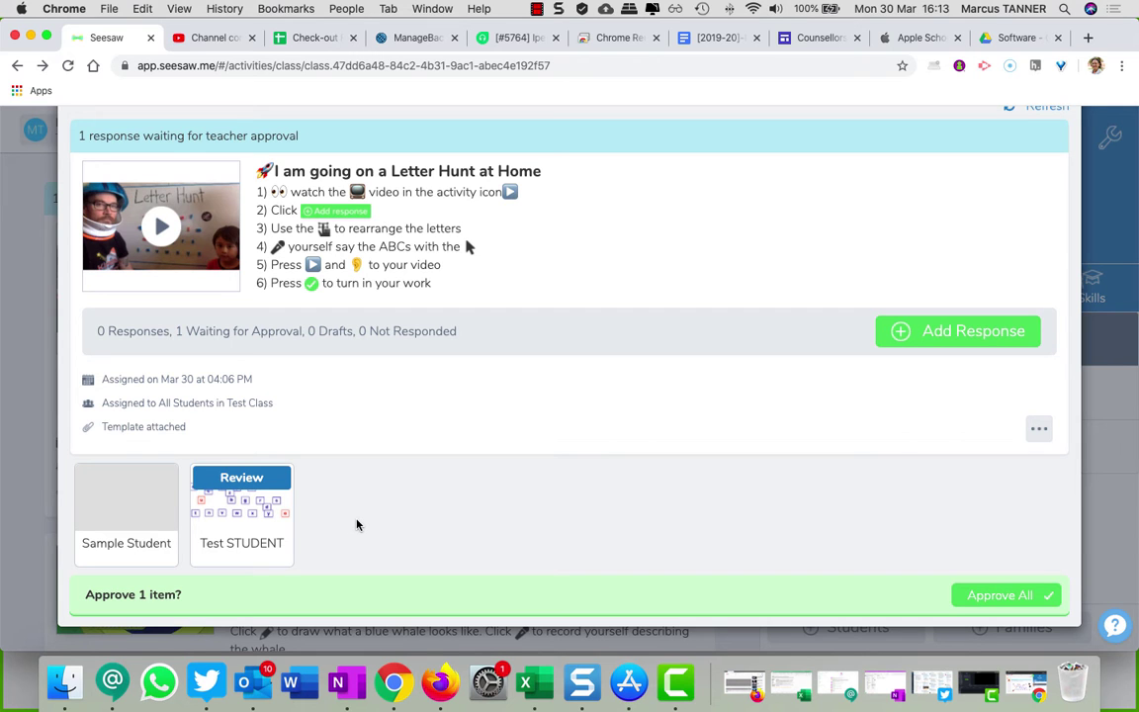
left_click(243, 527)
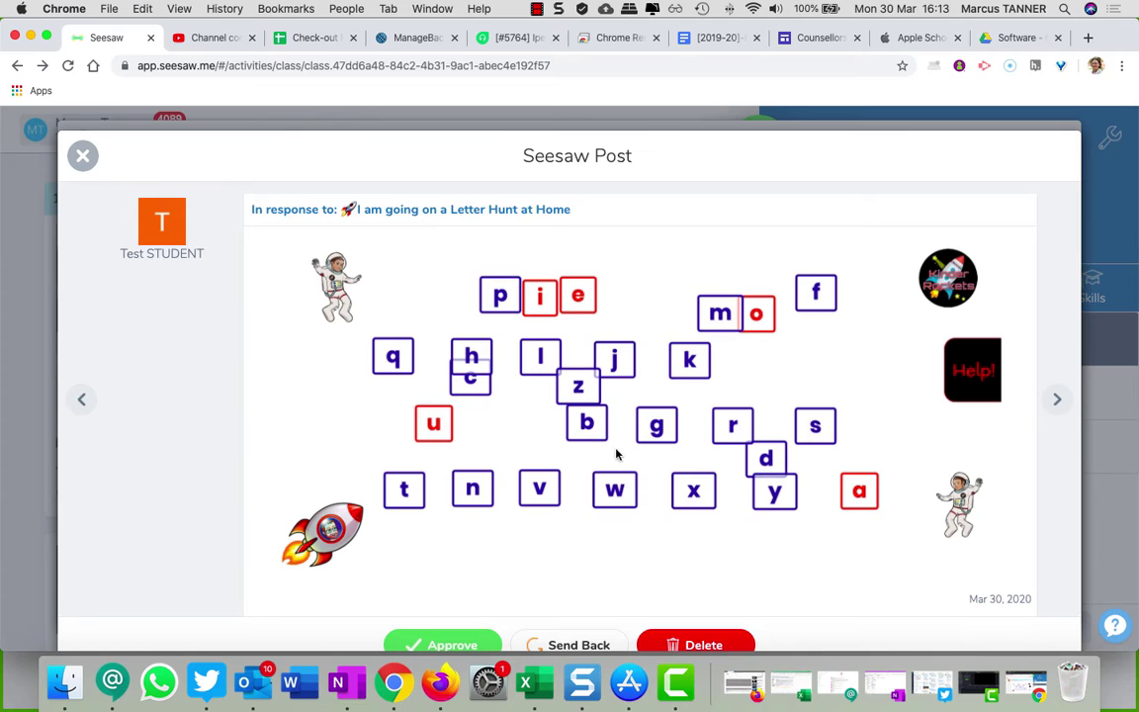
Record a voice comment about 7 seconds long and add it to the test student's post
scroll(515, 494, "down", 2)
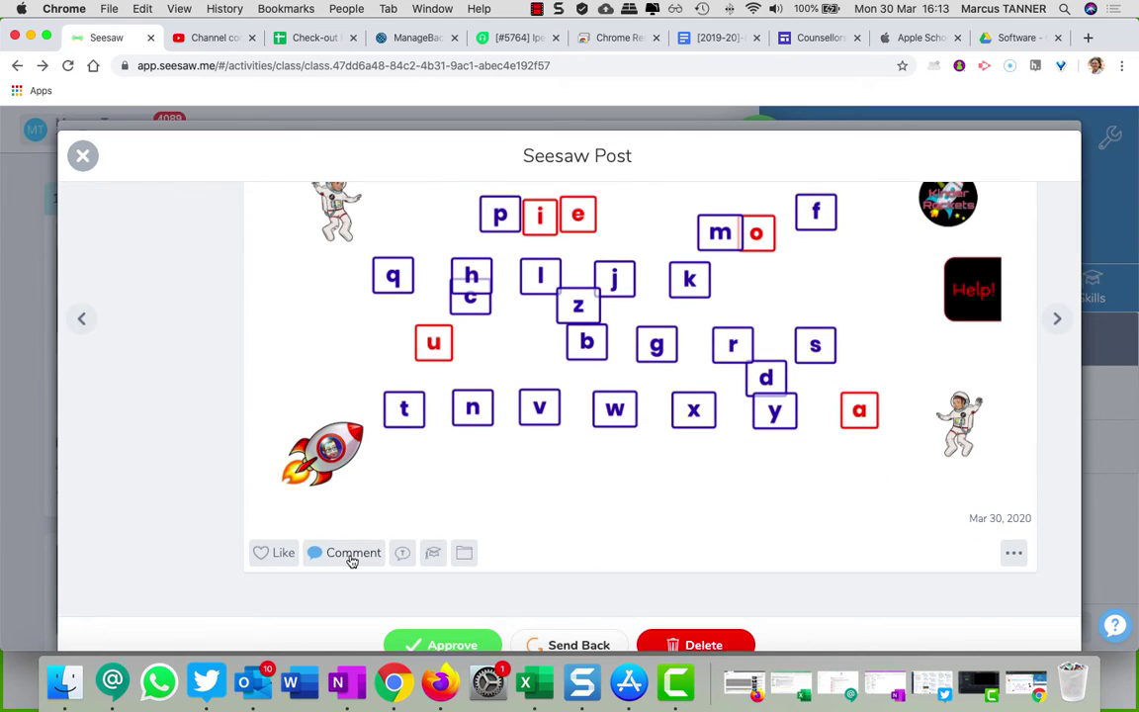
left_click(351, 557)
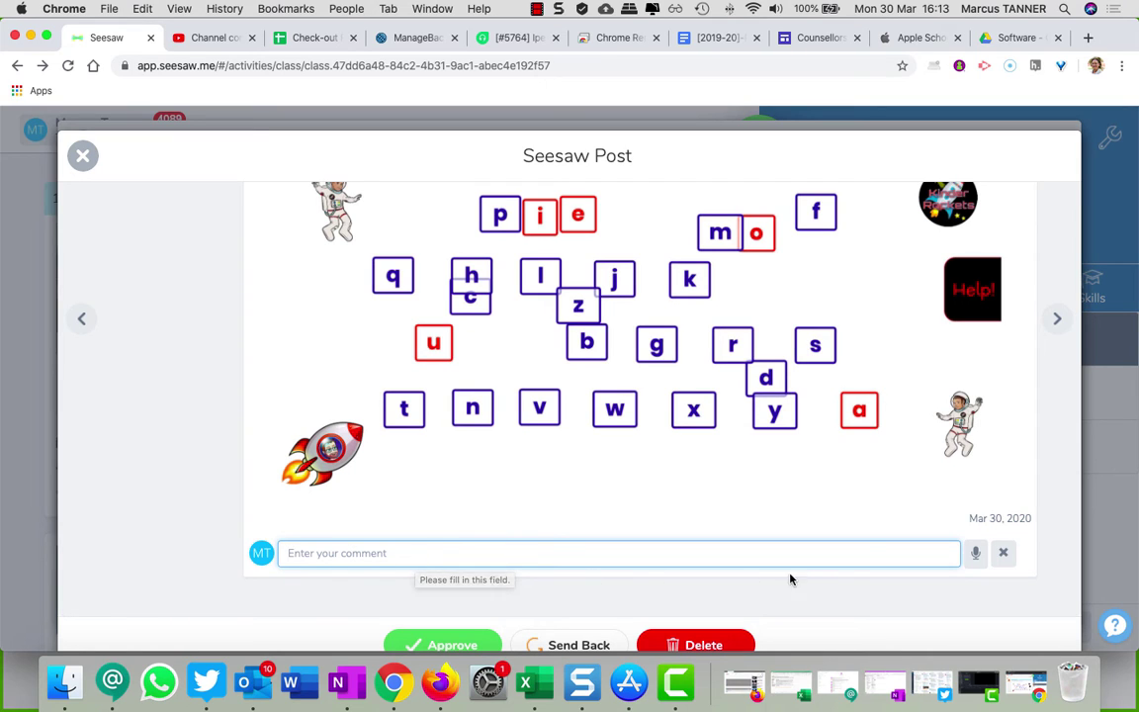
left_click(975, 558)
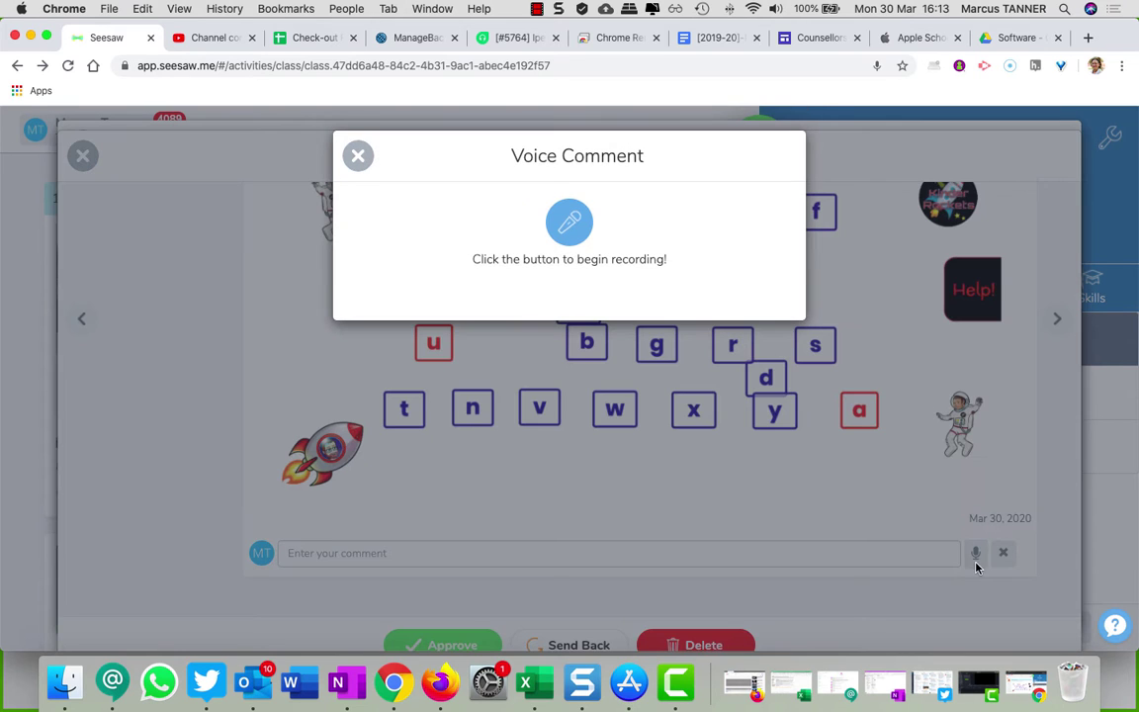
left_click(570, 225)
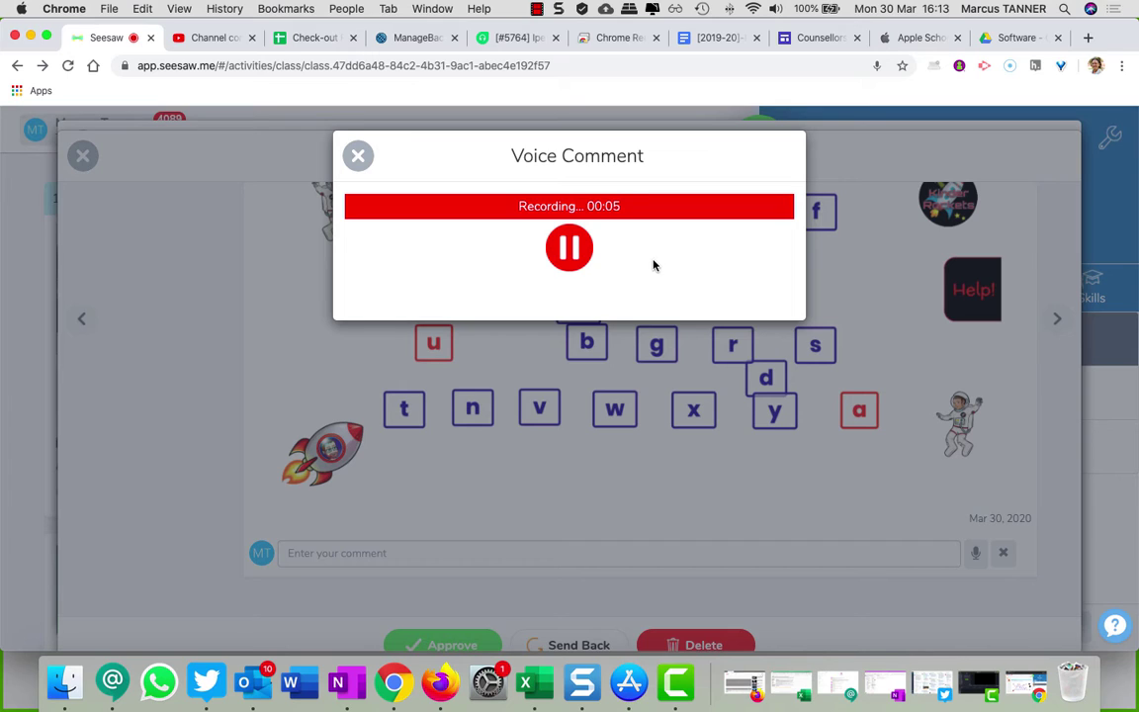
left_click(580, 267)
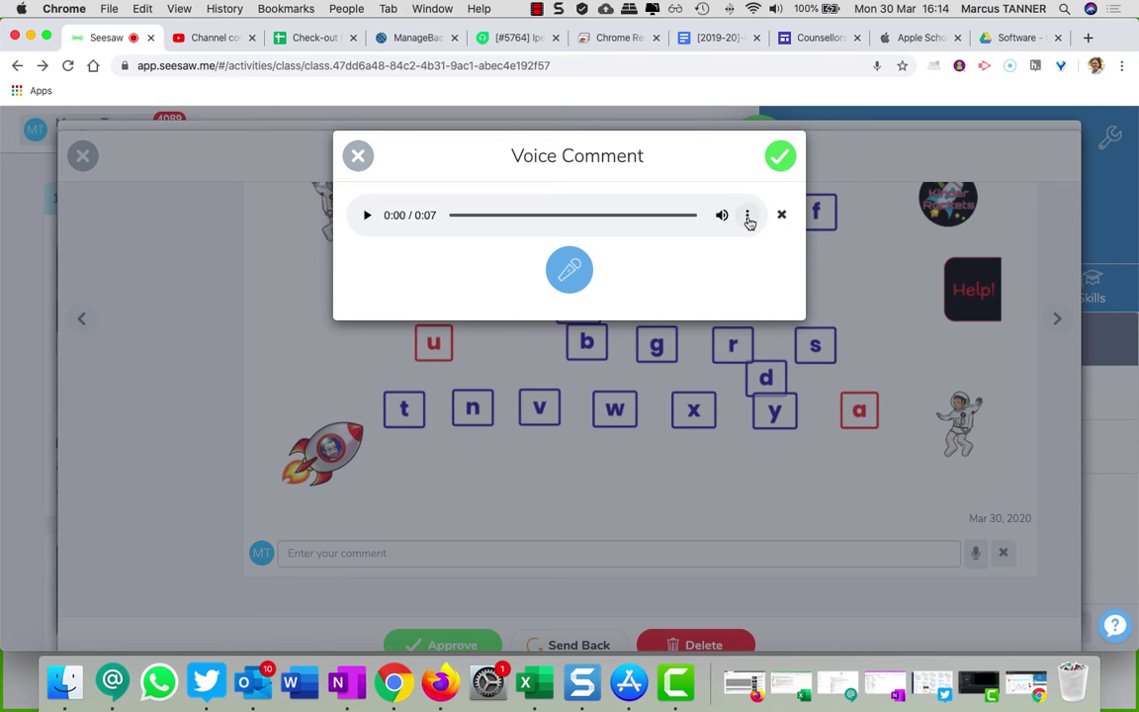
left_click(780, 154)
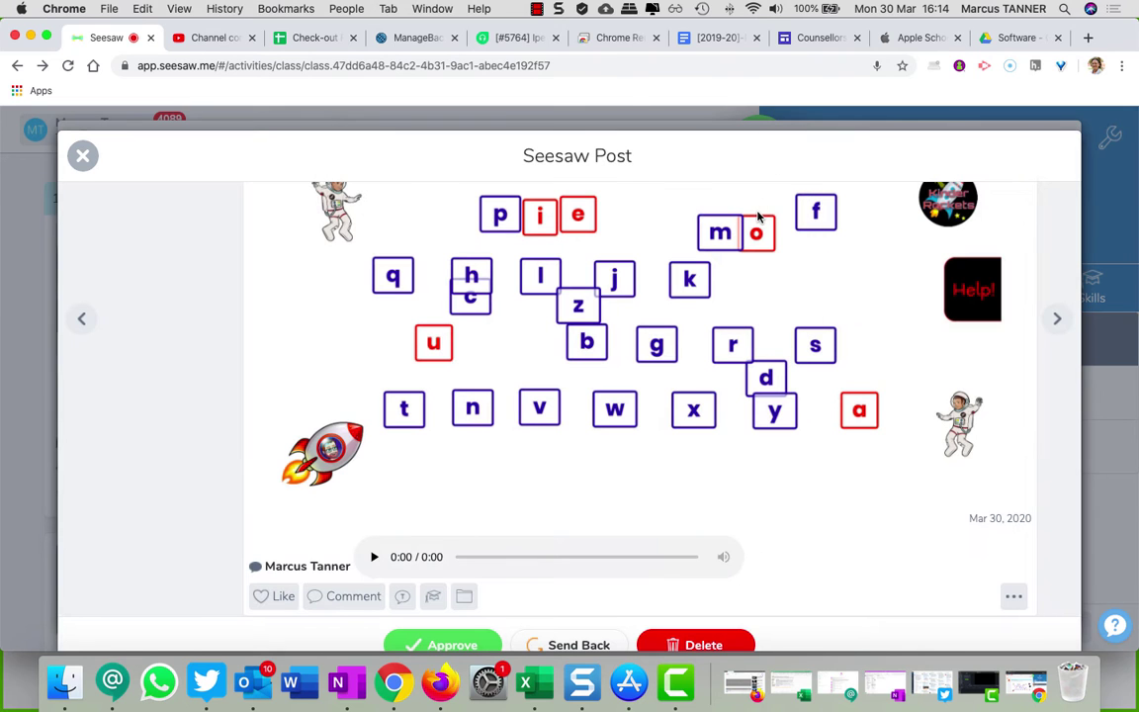
Look over the commented post, advance past it, and reopen the test student's response for review
scroll(717, 445, "down", 1)
scroll(729, 450, "up", 3)
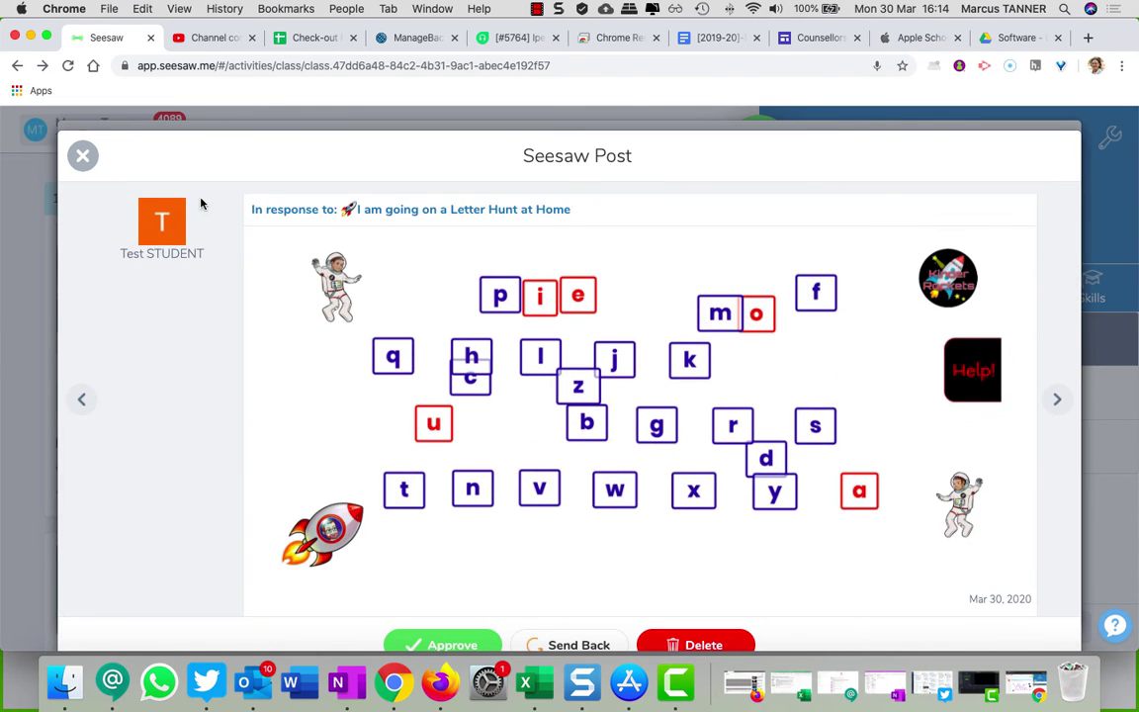
scroll(569, 326, "down", 2)
scroll(569, 326, "down", 1)
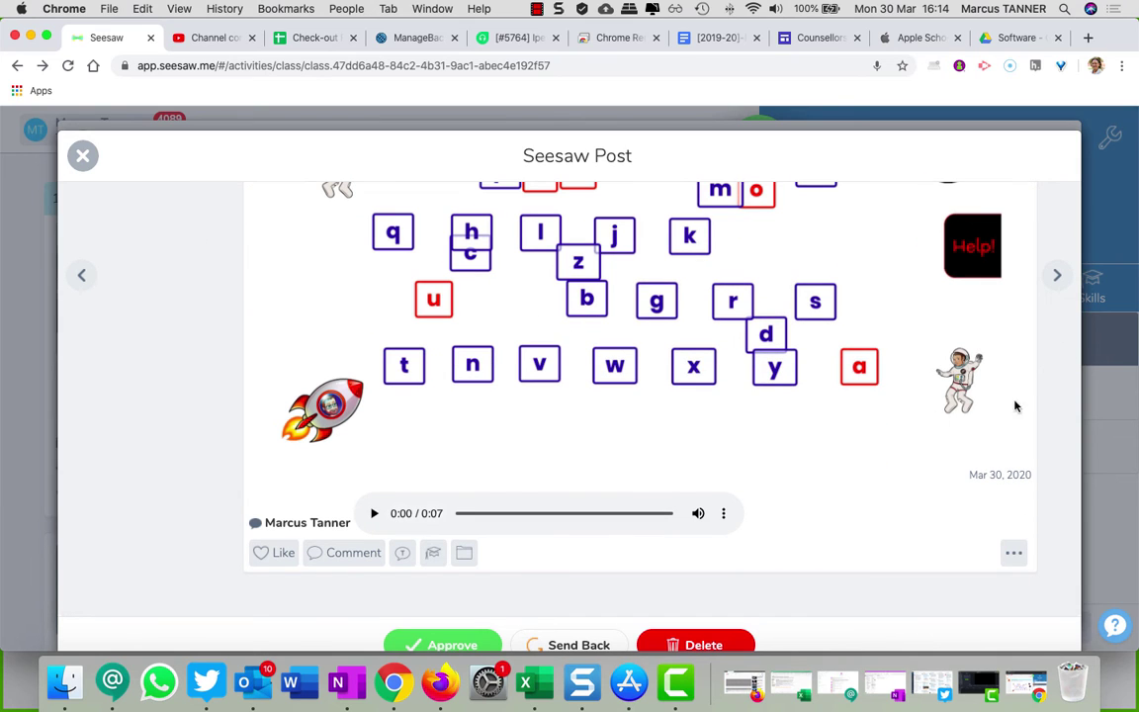
left_click(1058, 277)
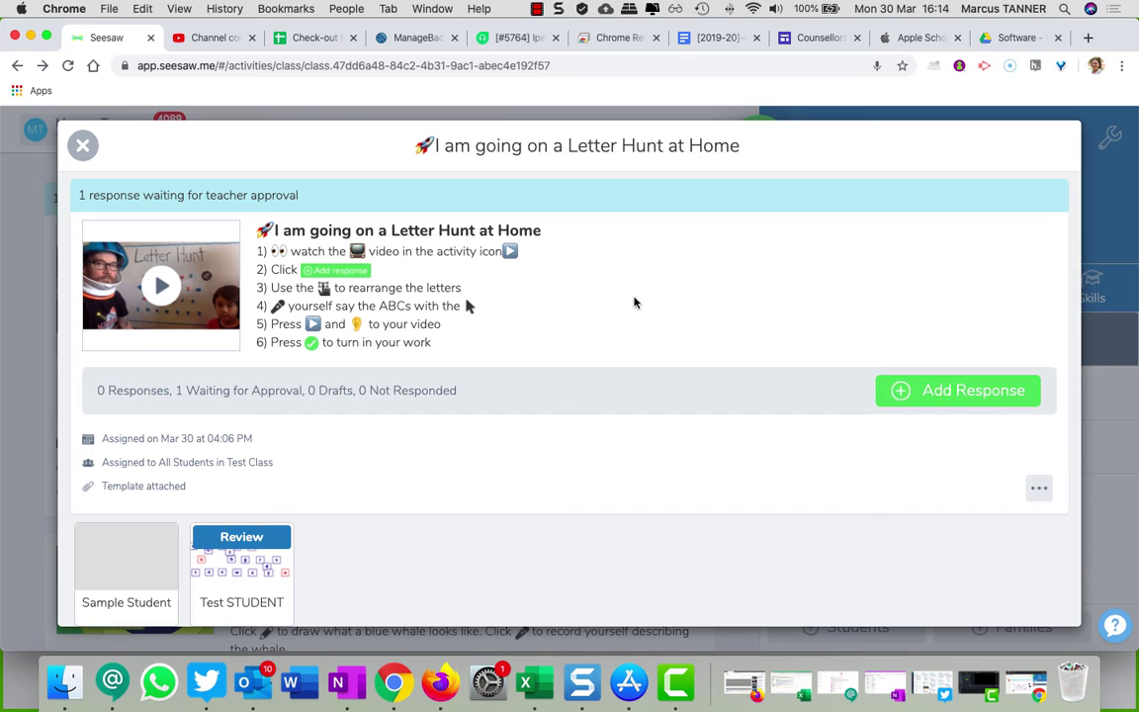
left_click(224, 564)
scroll(599, 341, "down", 3)
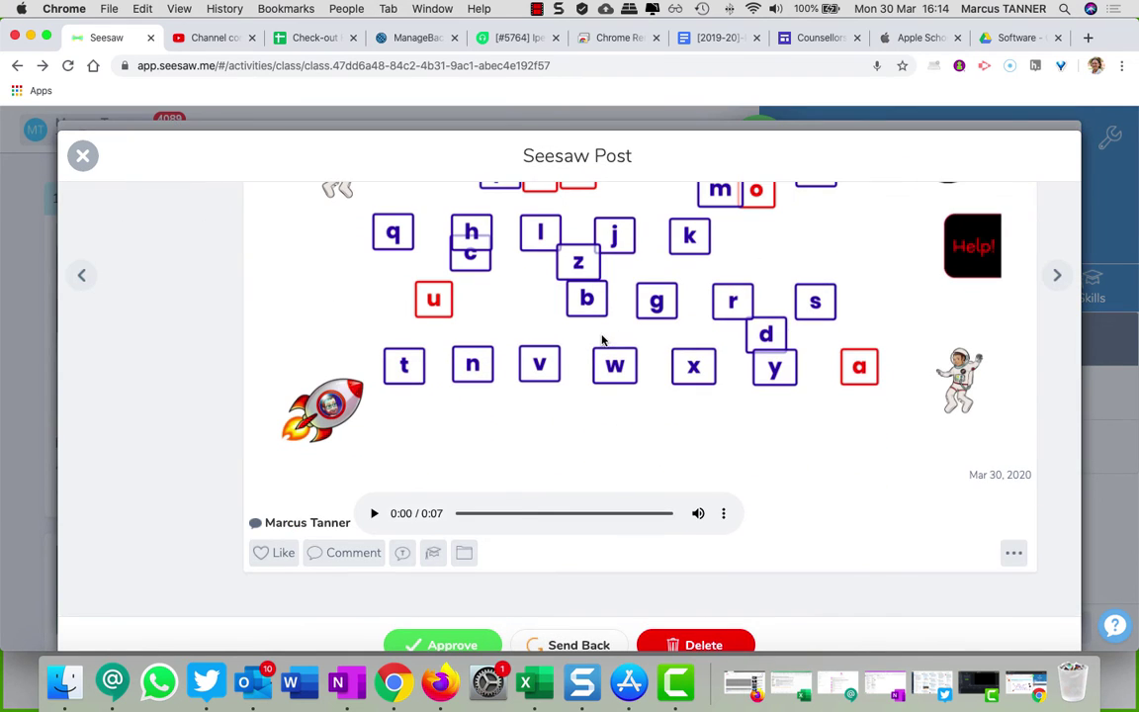
Approve the test student's Letter Hunt response and close the post and the activity review
left_click(451, 644)
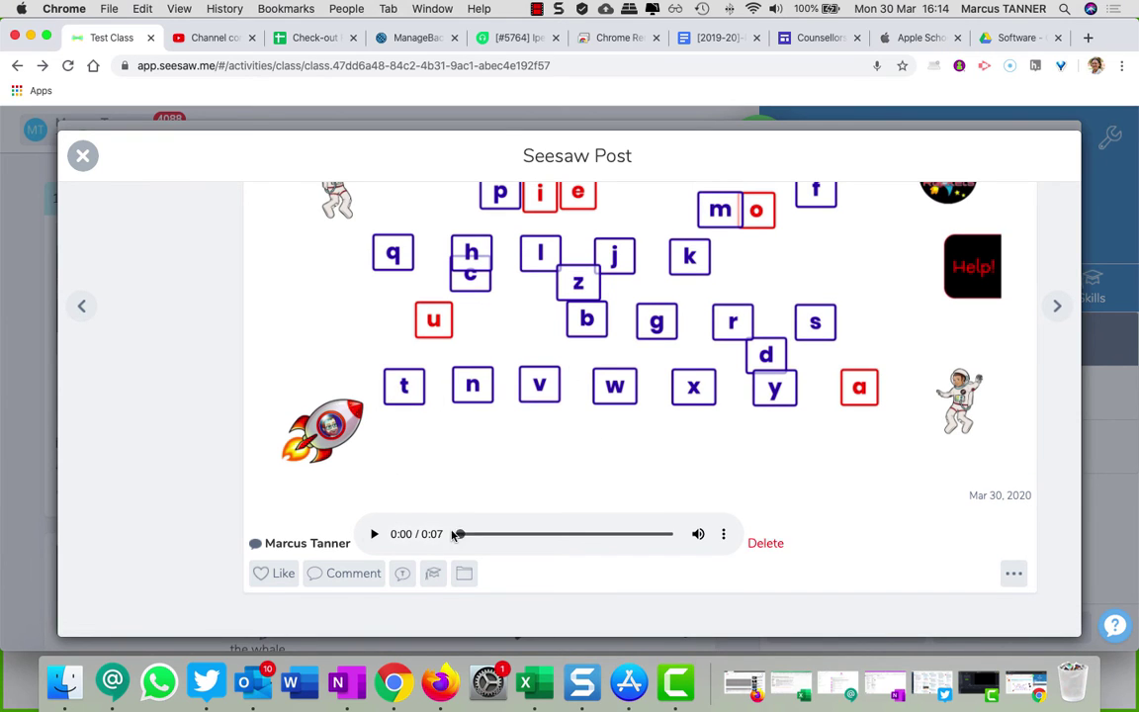
left_click(85, 158)
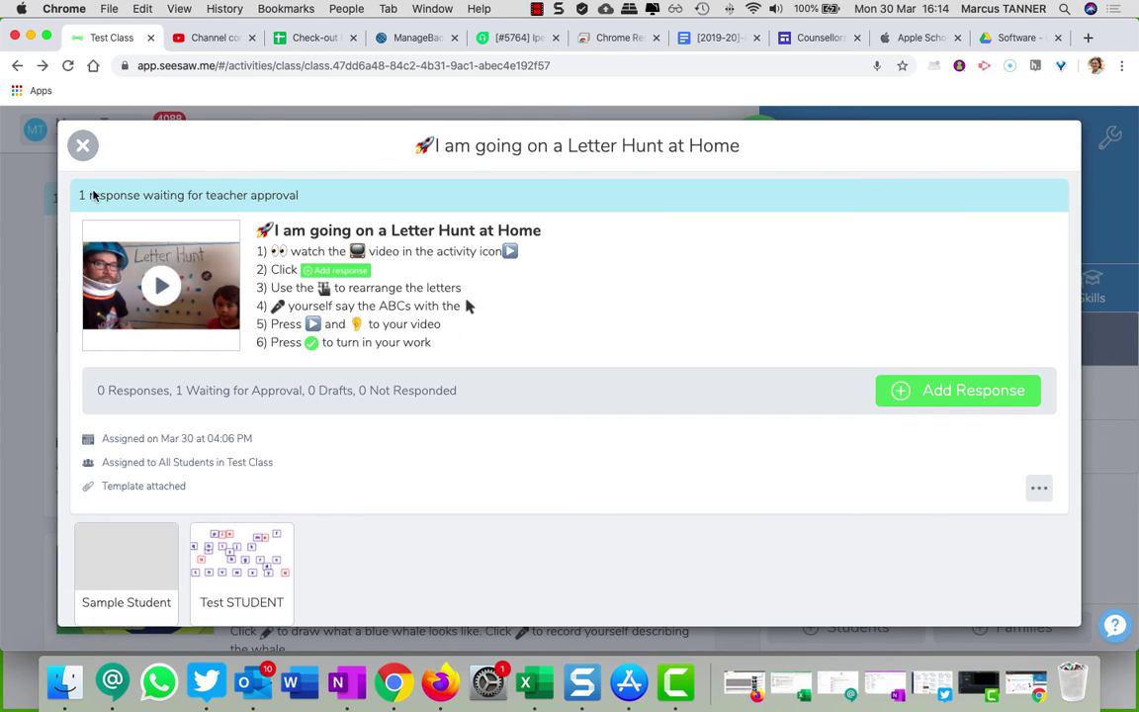
left_click(84, 148)
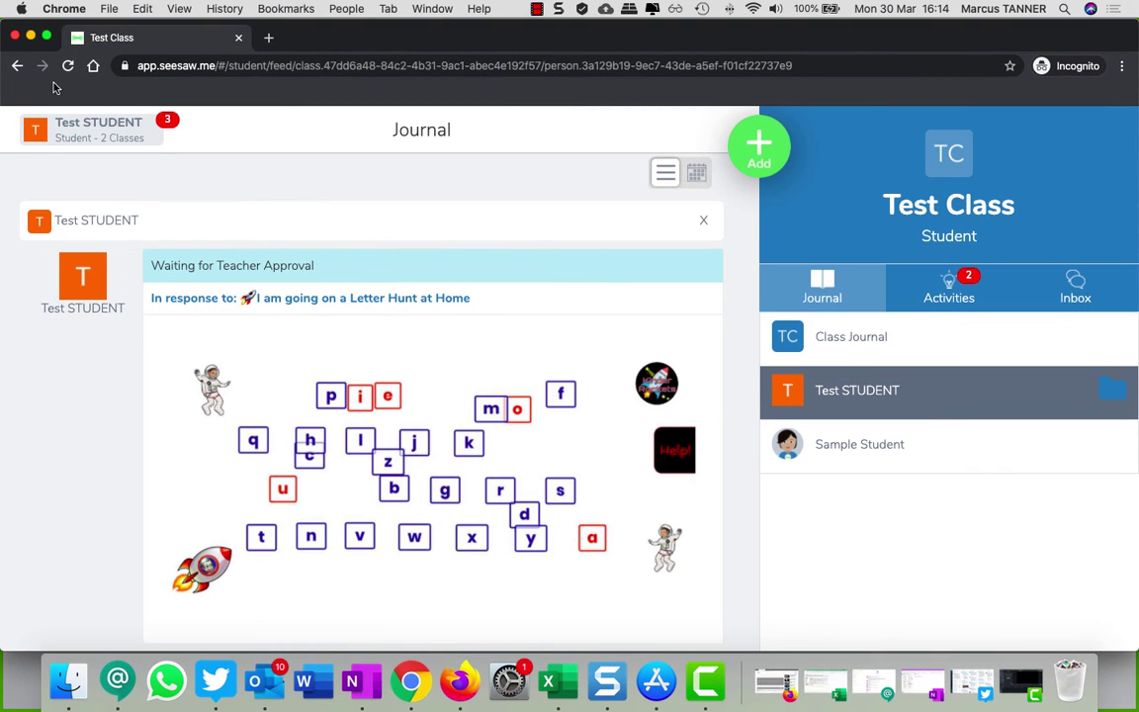
Switch to the student's Seesaw window, refresh the journal, and check the approved post for the teacher's voice comment
left_click(66, 67)
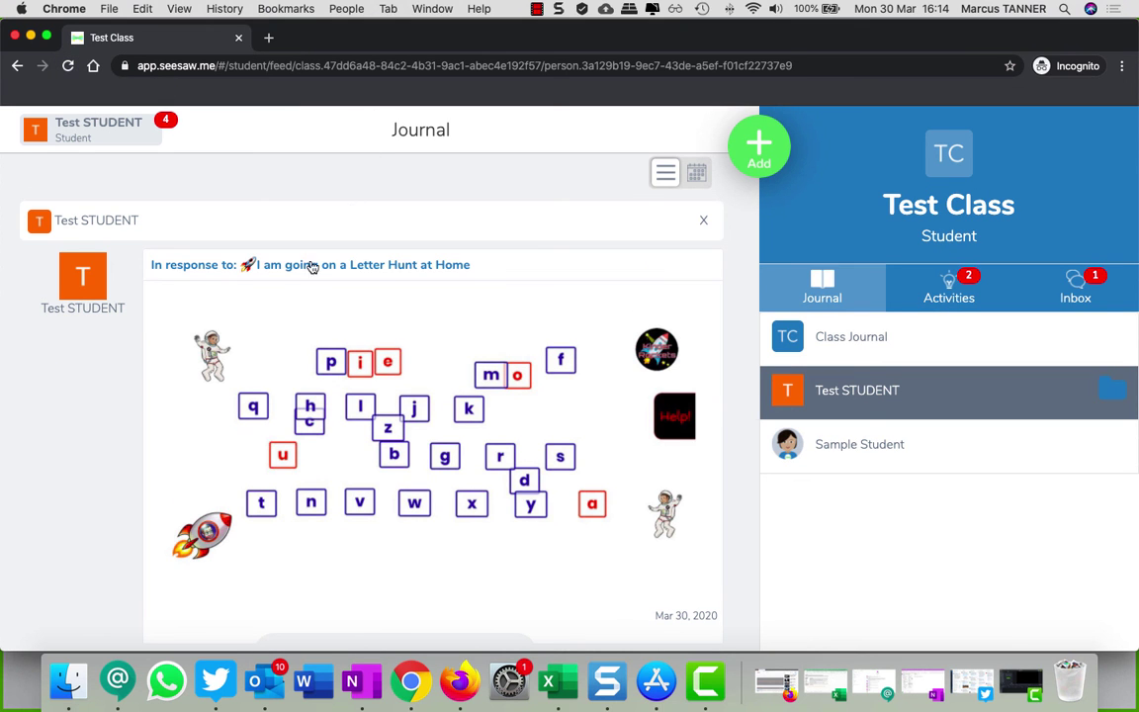
scroll(91, 385, "down", 4)
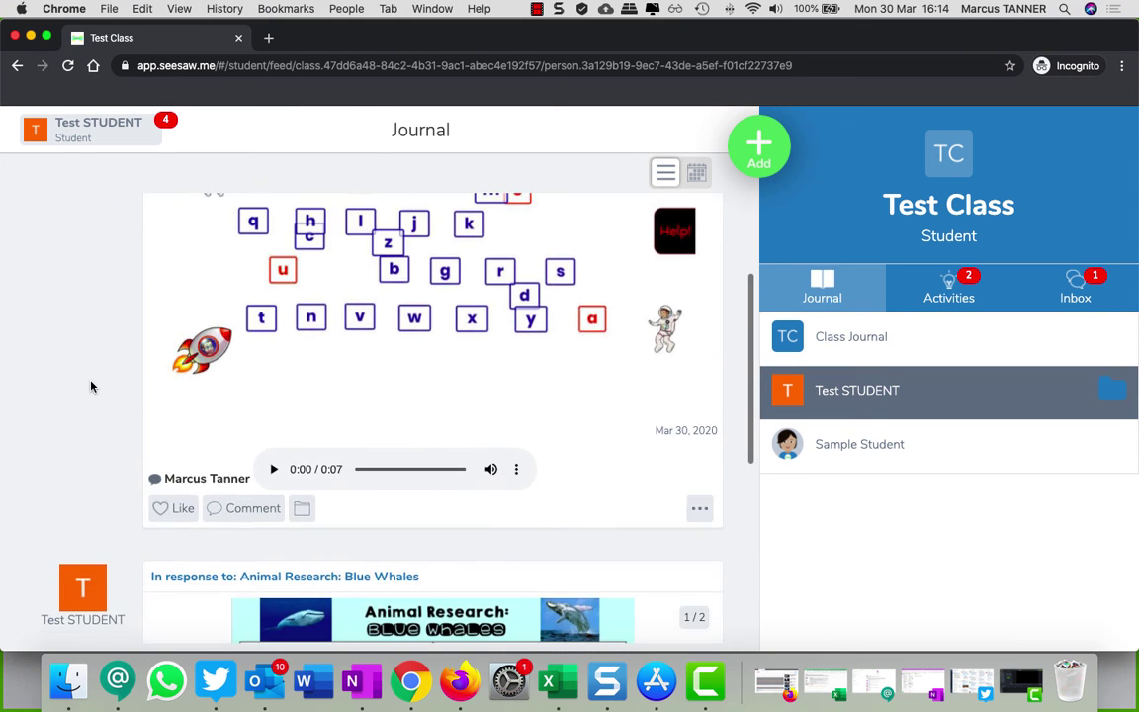